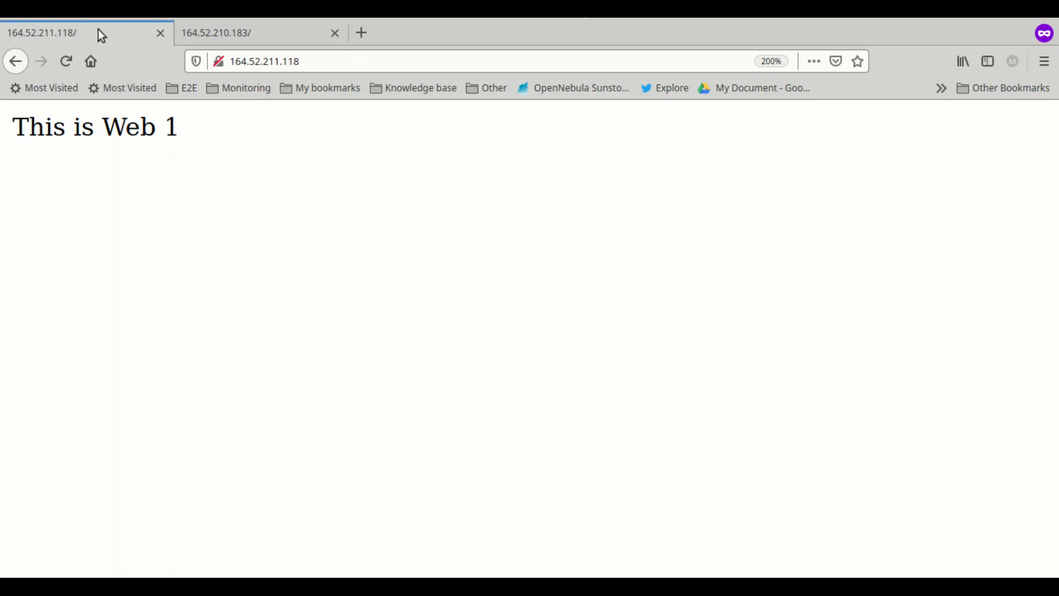
Check the web pages served at 164.52.211.118 and 164.52.210.183.
triple_click(77, 126)
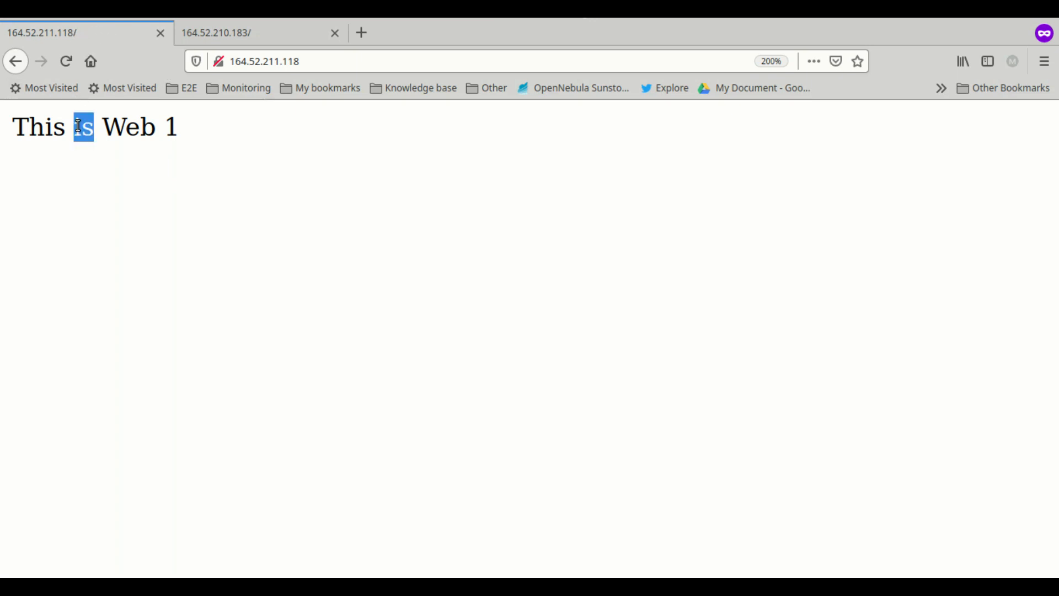
click(253, 38)
triple_click(139, 128)
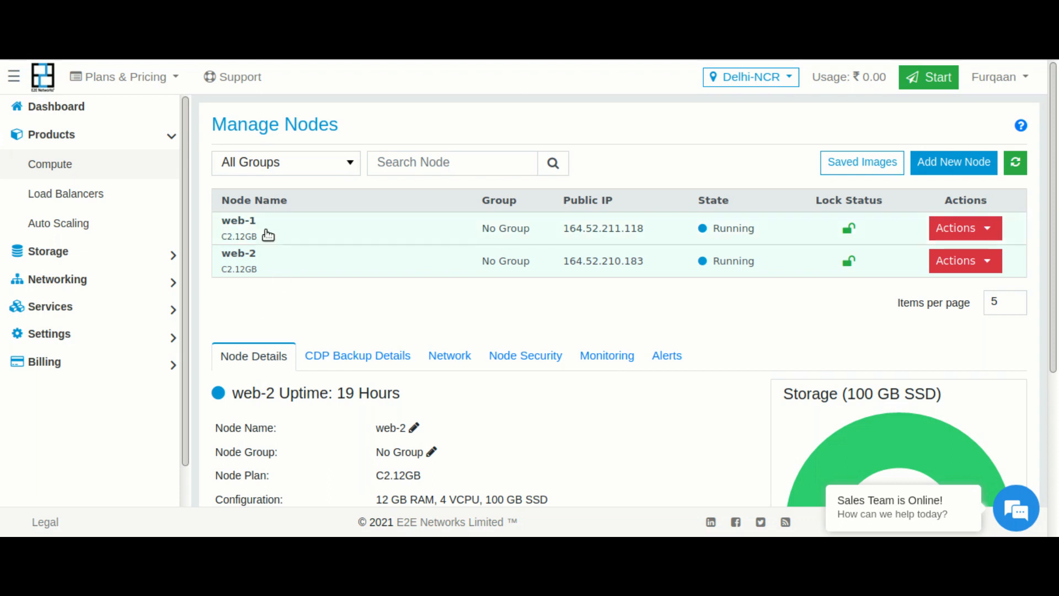
Start a new load balancer from the load balancer management page using the E2E-LB-1 plan.
click(146, 113)
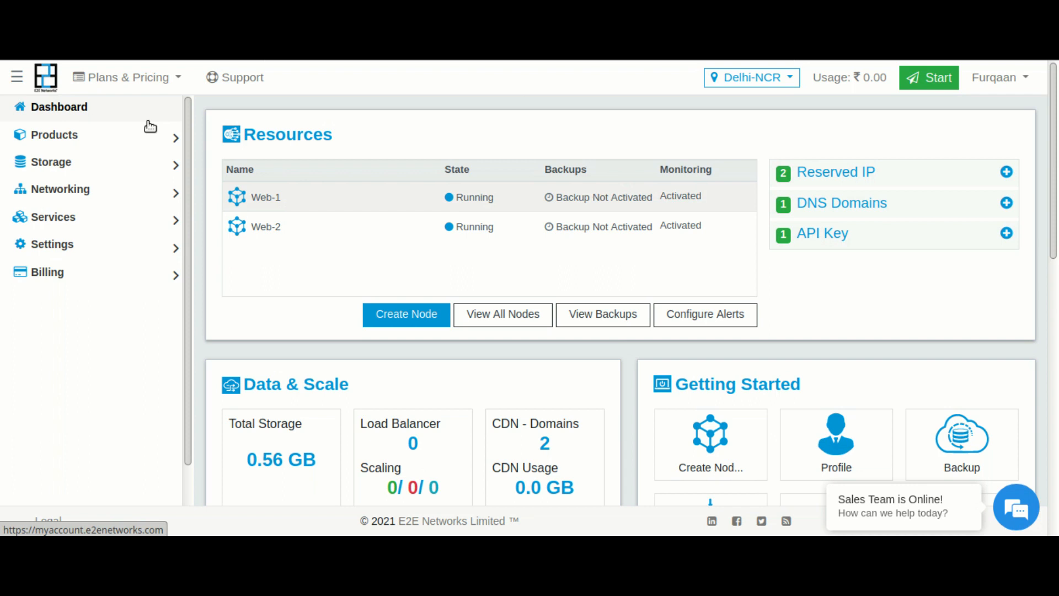
click(123, 137)
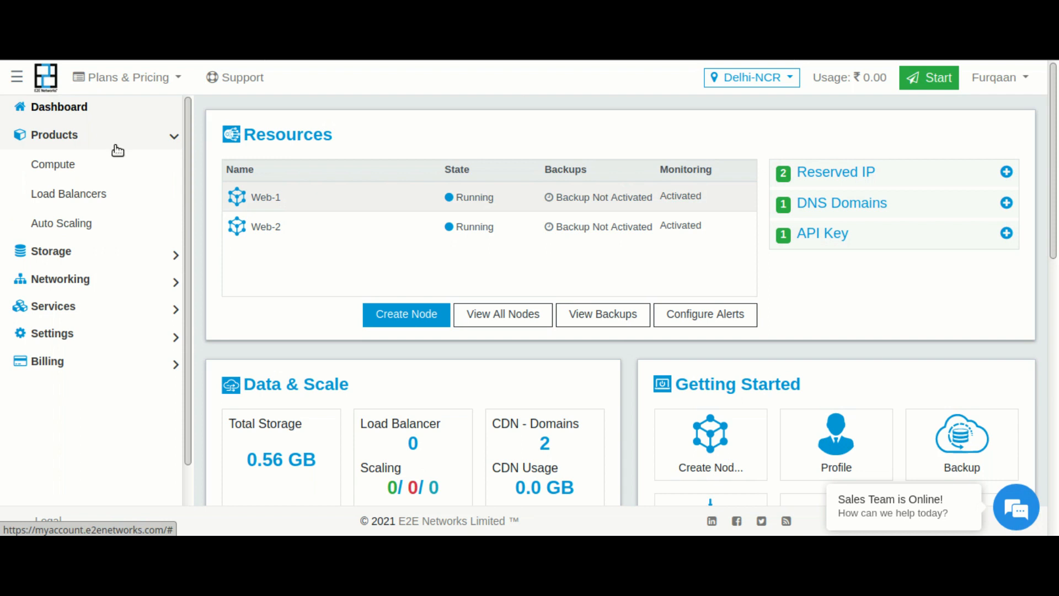
click(99, 196)
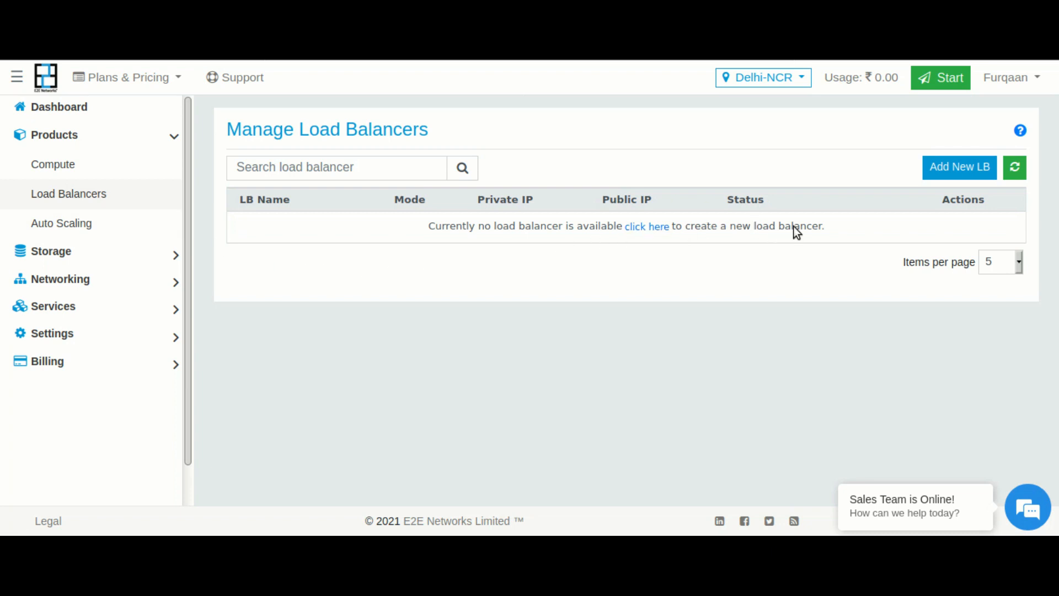
click(946, 178)
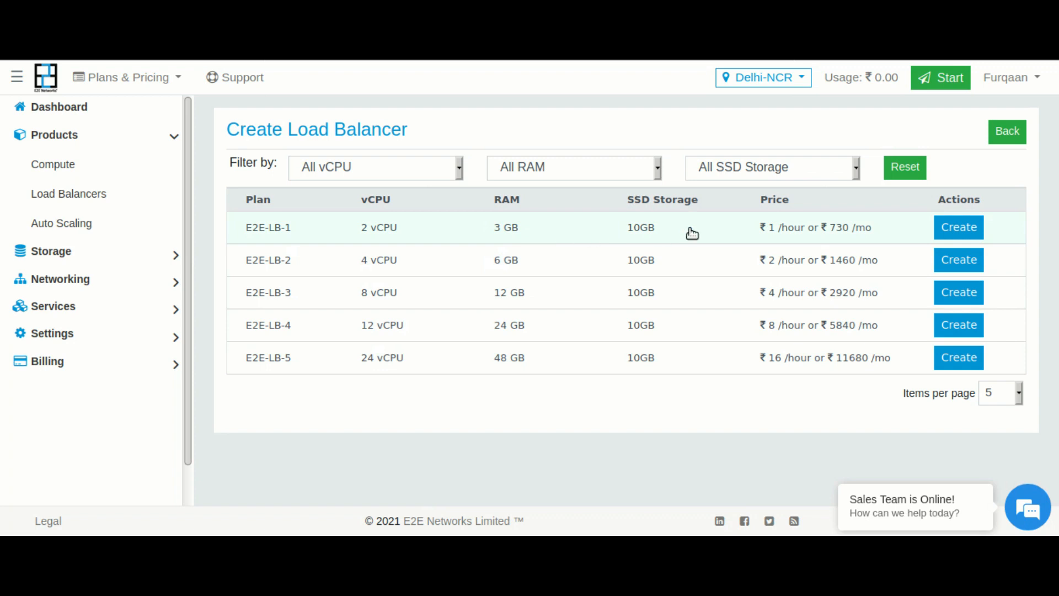
click(958, 227)
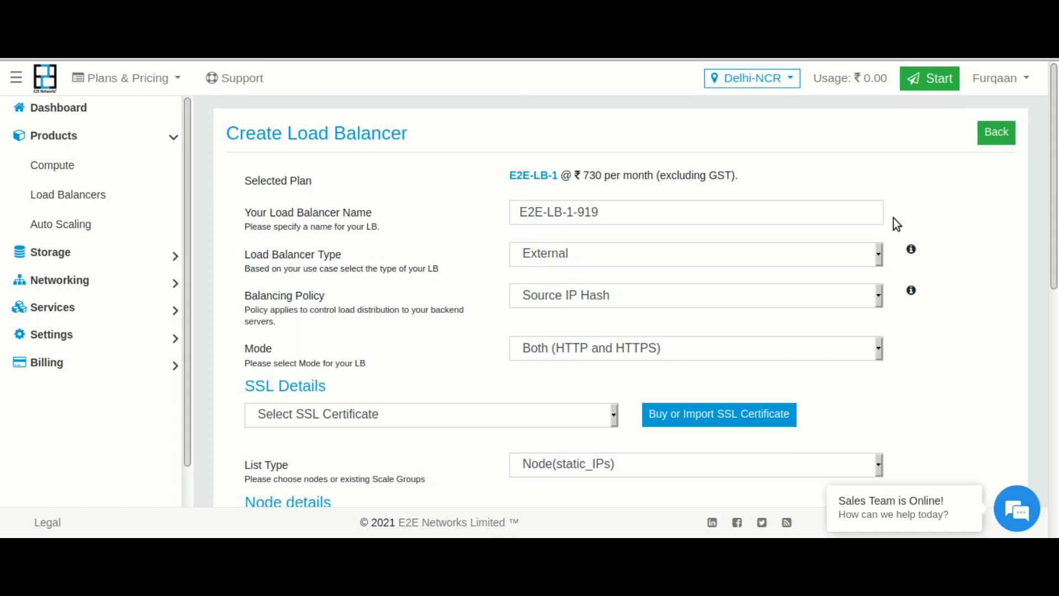
Name the load balancer e2edemo.
triple_click(640, 214)
text(e2e)
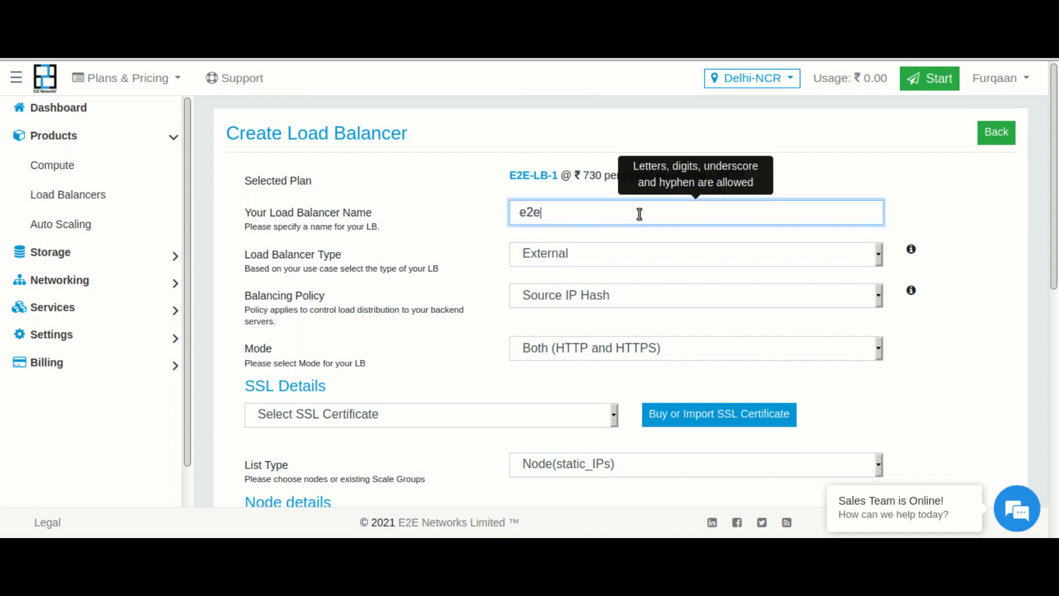
text(demo)
click(506, 233)
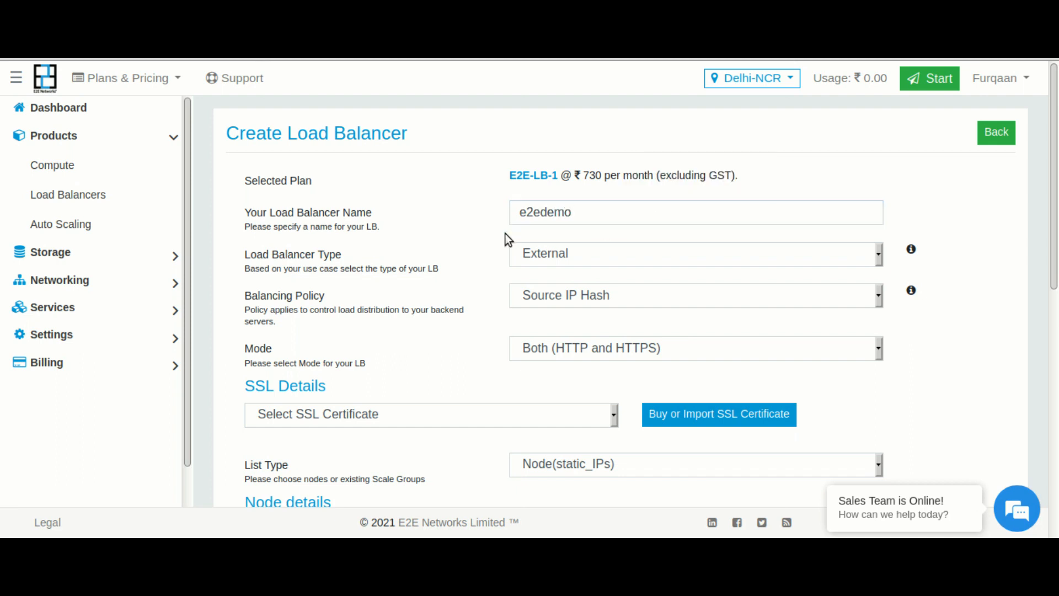
Set the load balancer type to External and the balancing policy to Round Robin.
click(693, 259)
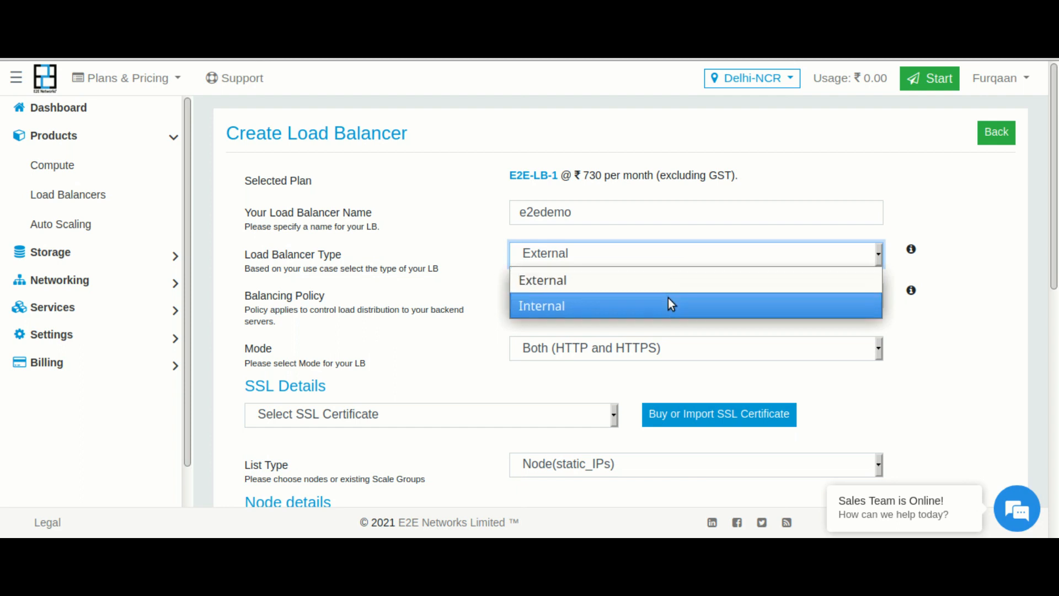
click(548, 308)
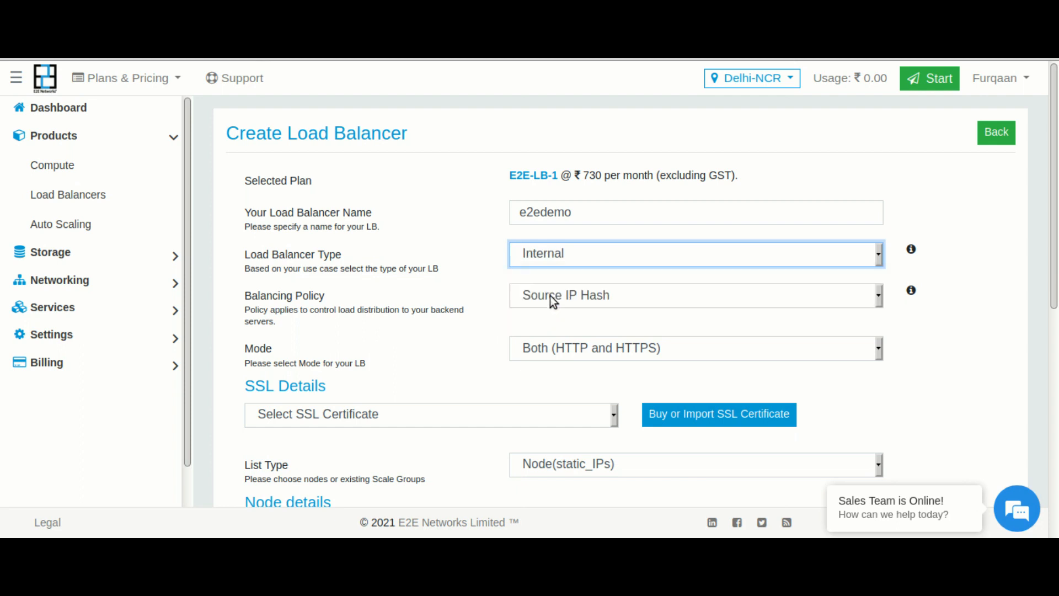
click(562, 257)
click(556, 282)
click(623, 304)
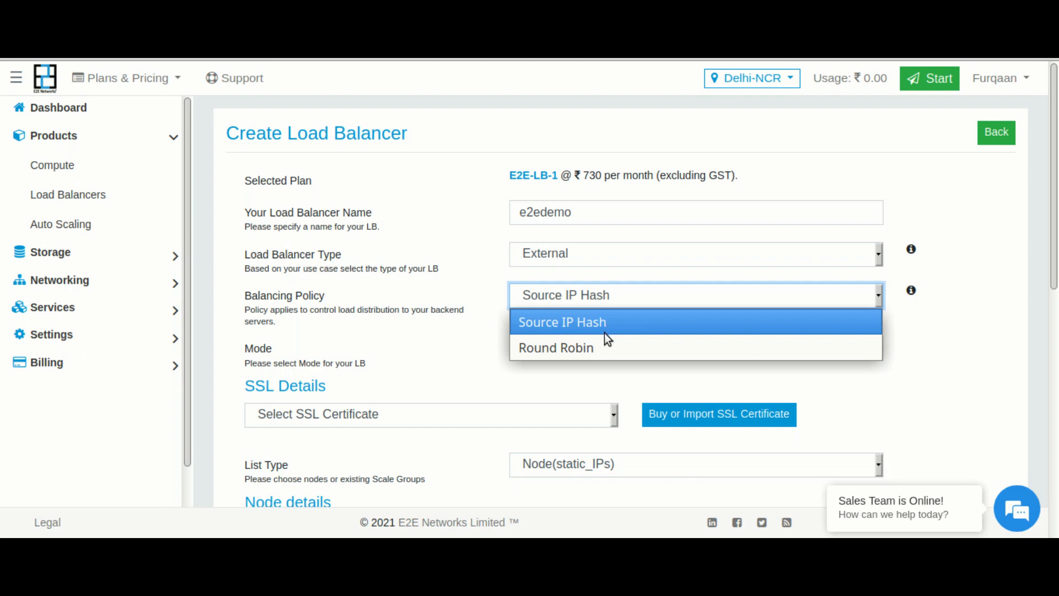
click(586, 352)
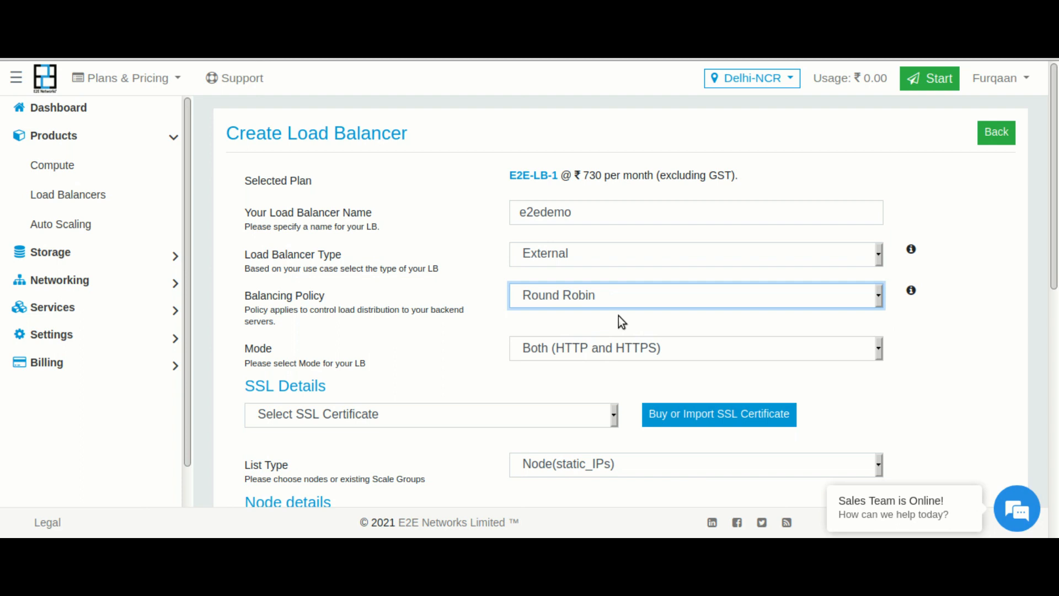
Try HTTPS as the load balancer mode, and return the mode to Both (HTTP and HTTPS).
click(669, 351)
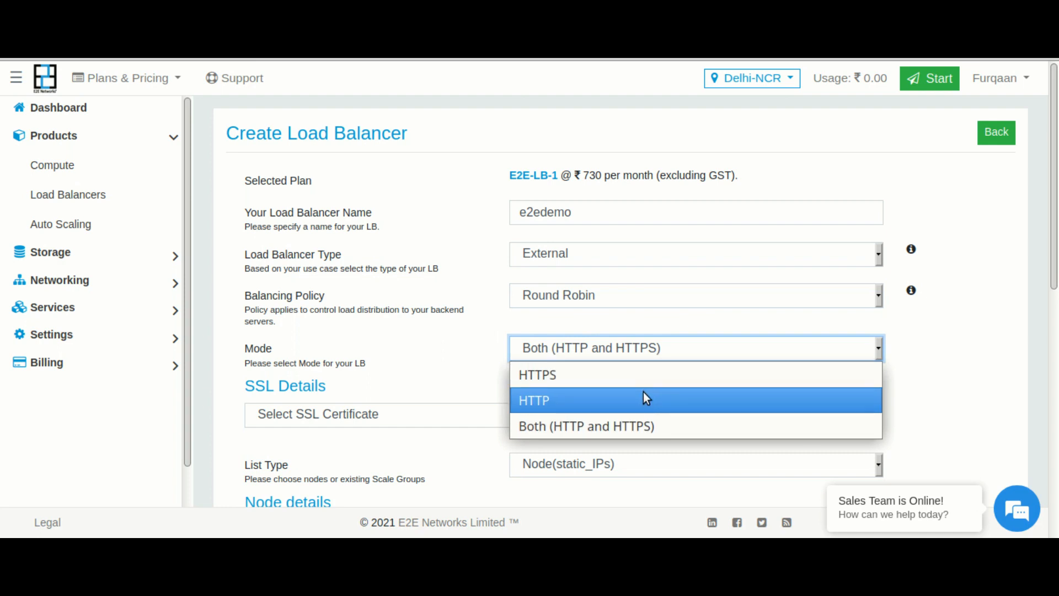
click(622, 375)
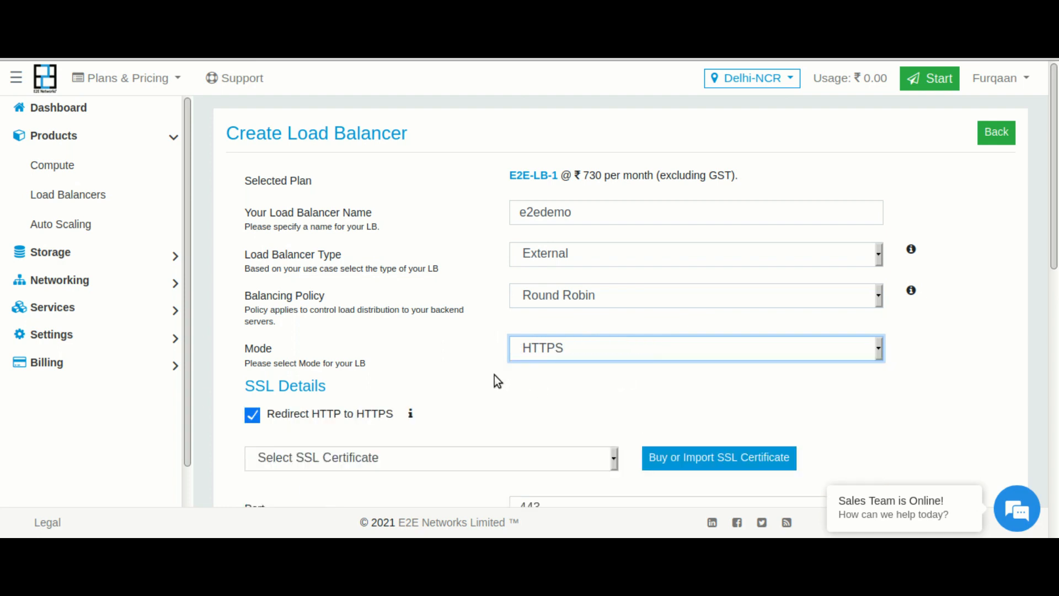
scroll(494, 375, down, 1)
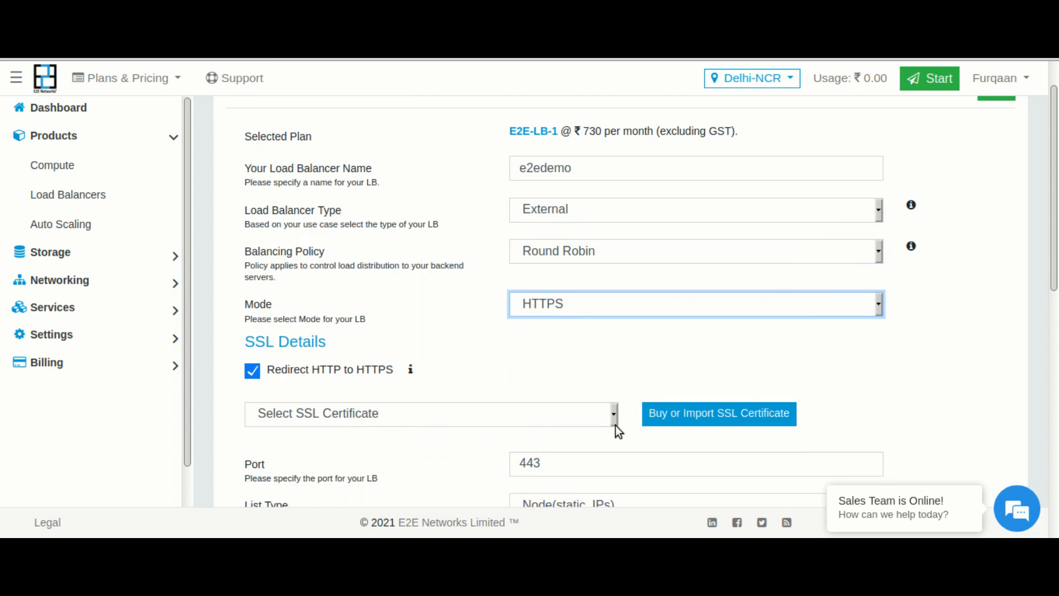
click(612, 312)
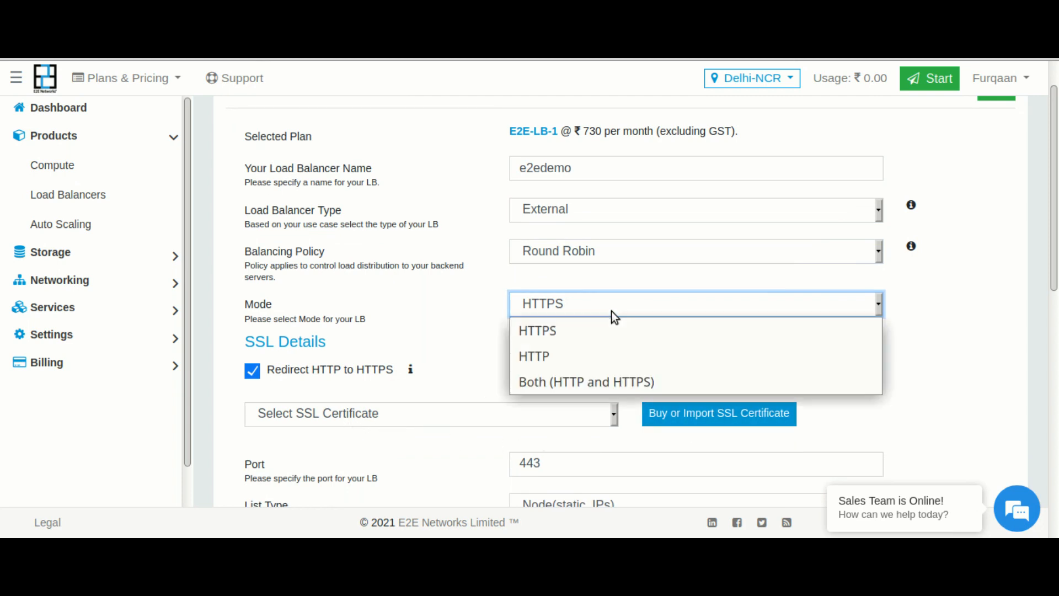
click(594, 379)
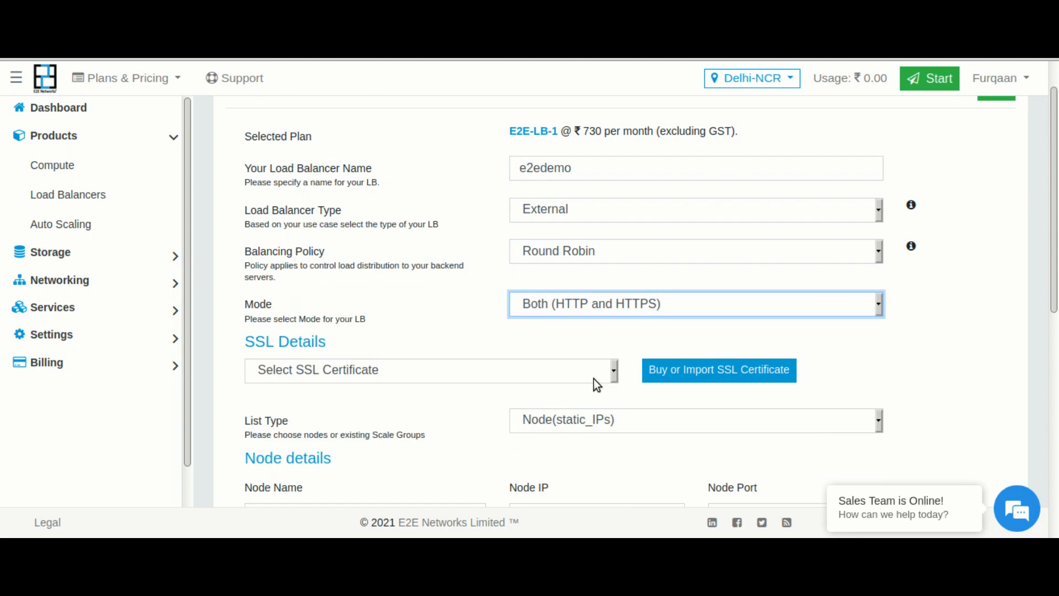
Set the load balancer mode to HTTP and check its port field.
click(591, 313)
click(576, 354)
click(460, 323)
click(535, 351)
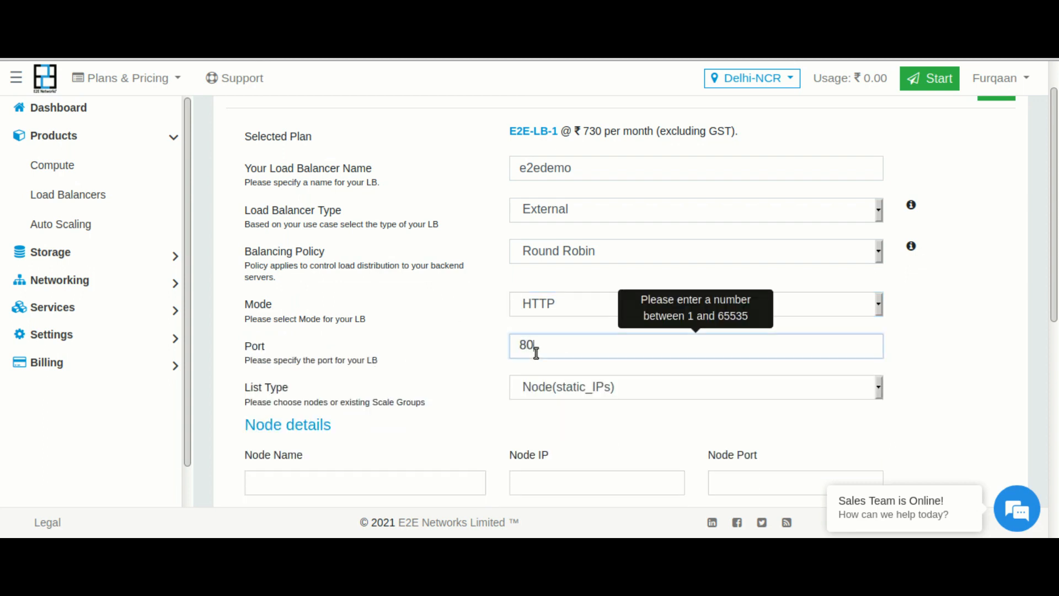
double_click(535, 353)
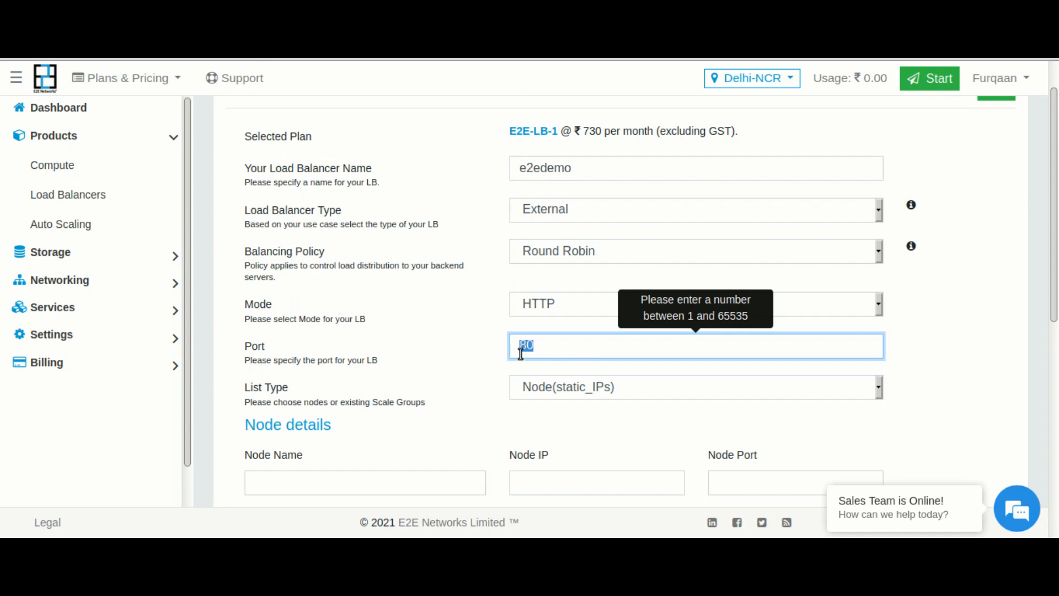
click(500, 352)
Try Dynamic Scale Group as the list type, and return it to Node(static_IPs).
click(603, 392)
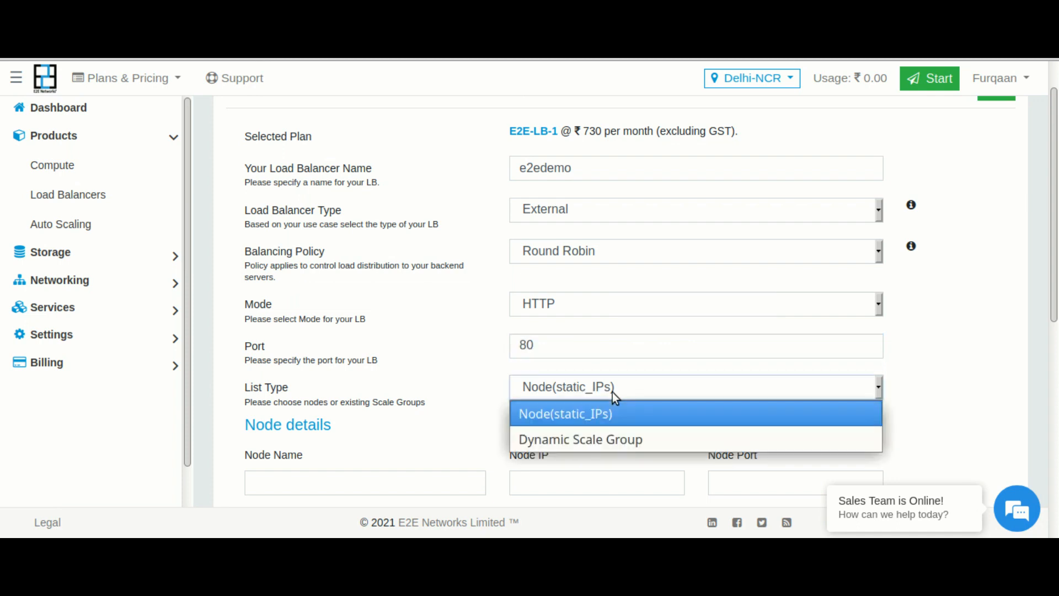
click(608, 439)
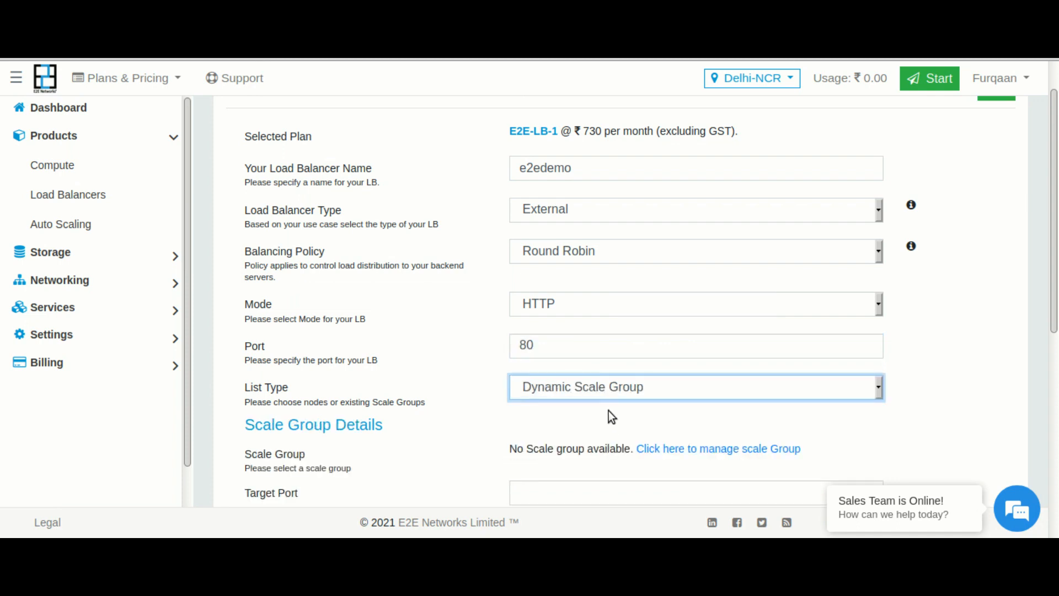
click(608, 395)
click(605, 414)
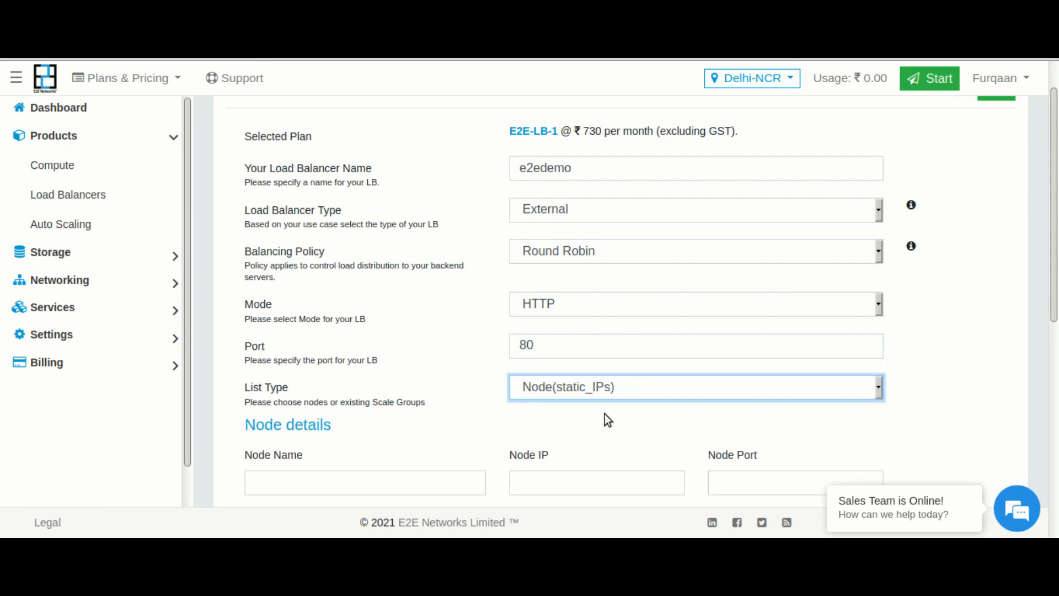
click(606, 393)
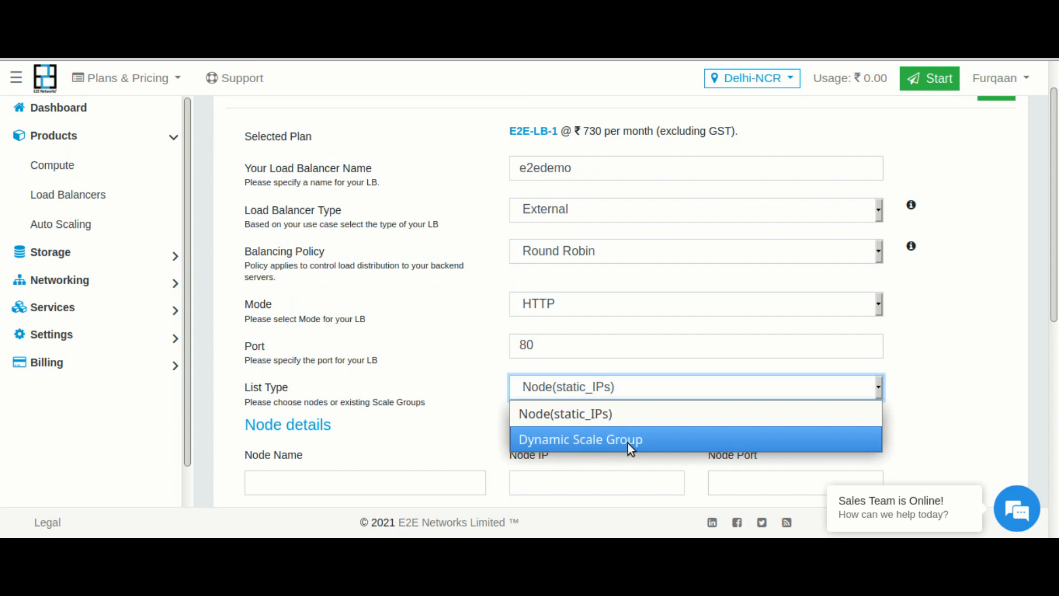
click(611, 416)
Choose web-1 as the first backend node and set its node port to 80.
scroll(843, 416, down, 1)
scroll(772, 422, down, 1)
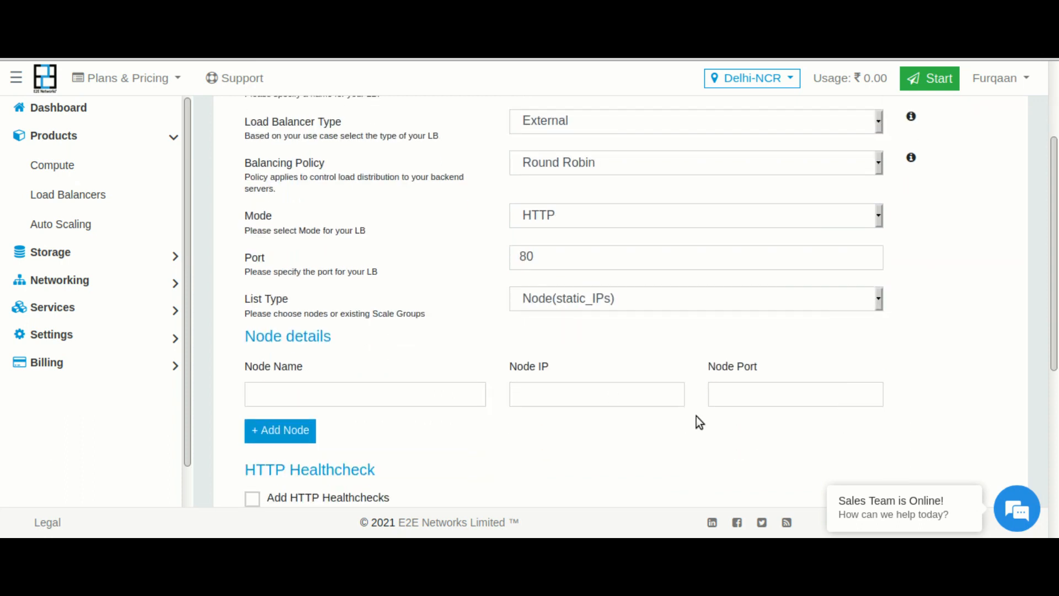
click(306, 393)
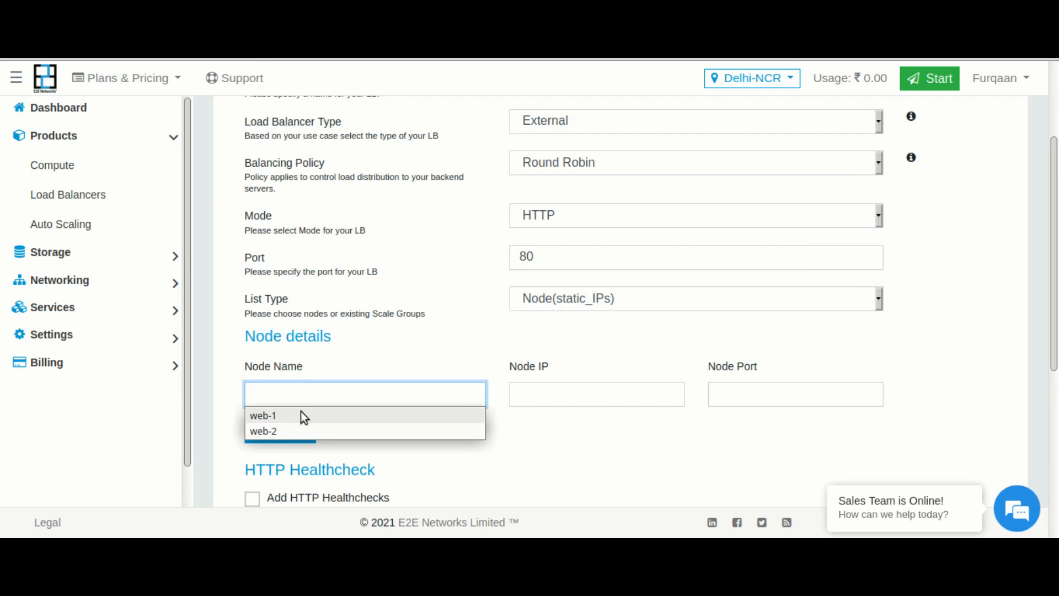
click(300, 415)
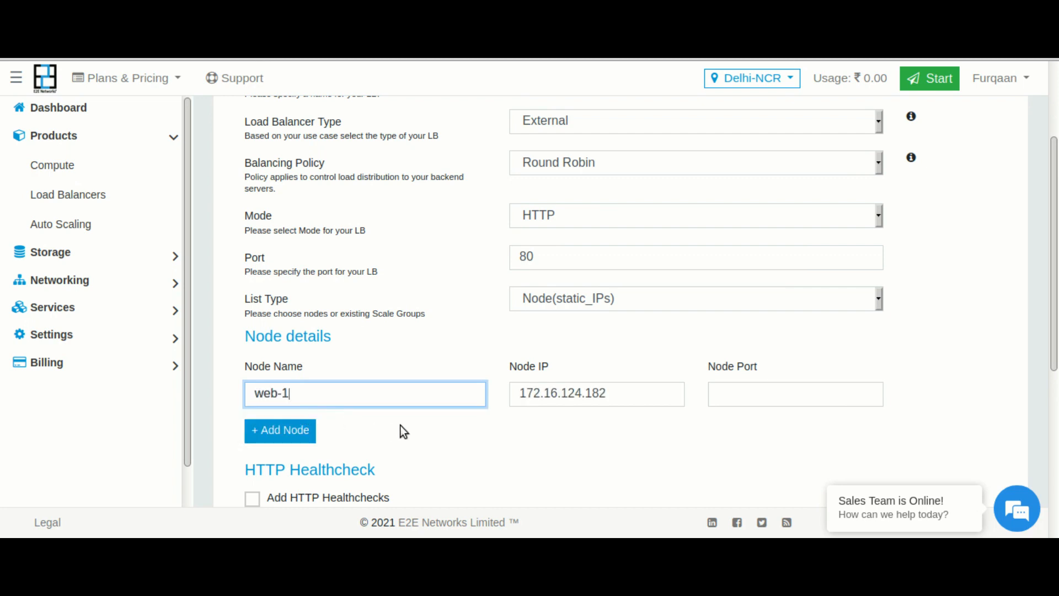
click(423, 425)
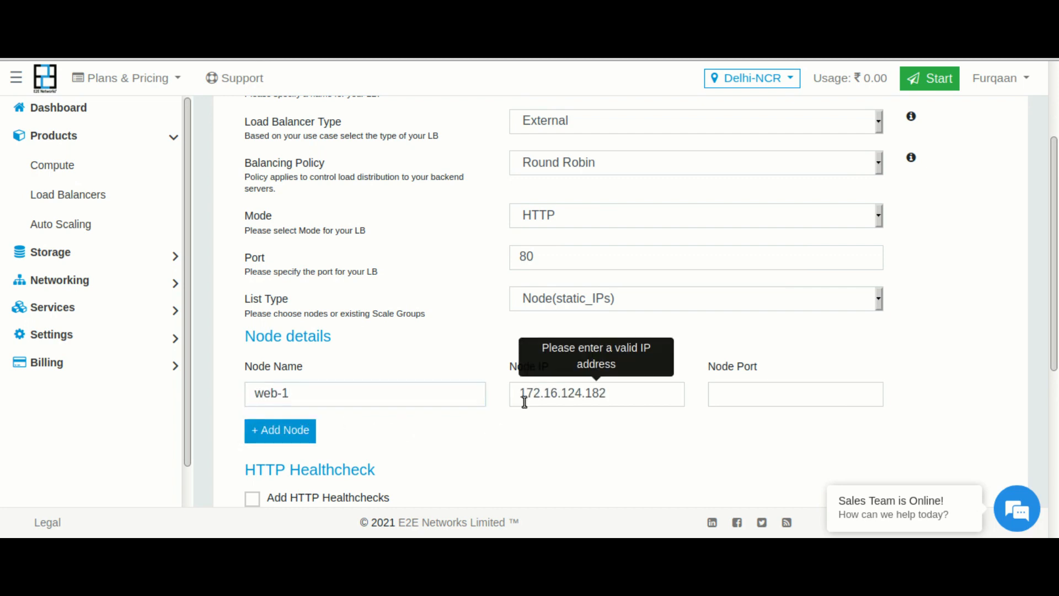
click(740, 398)
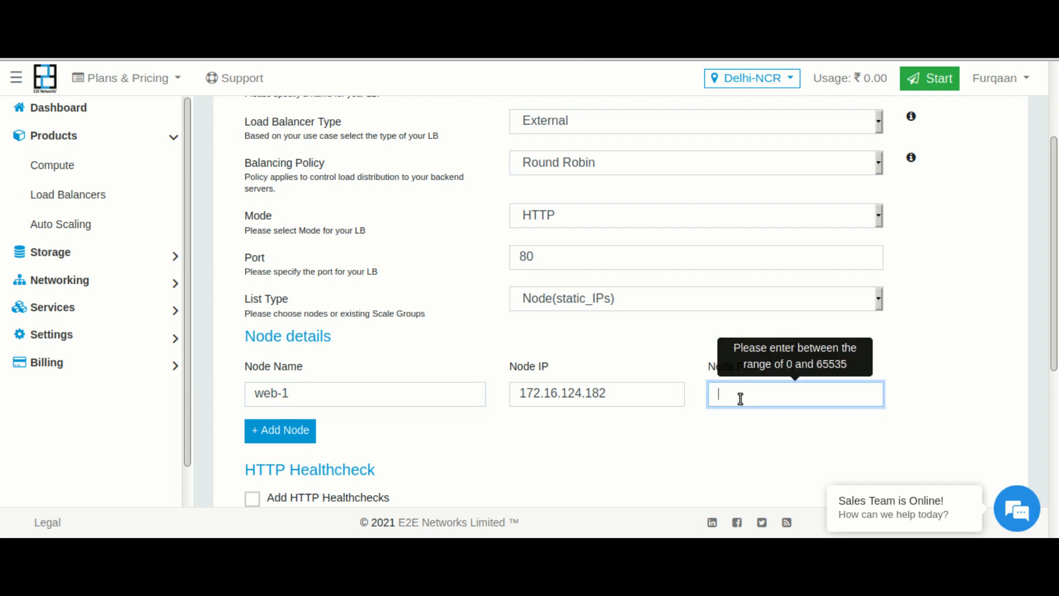
text(80)
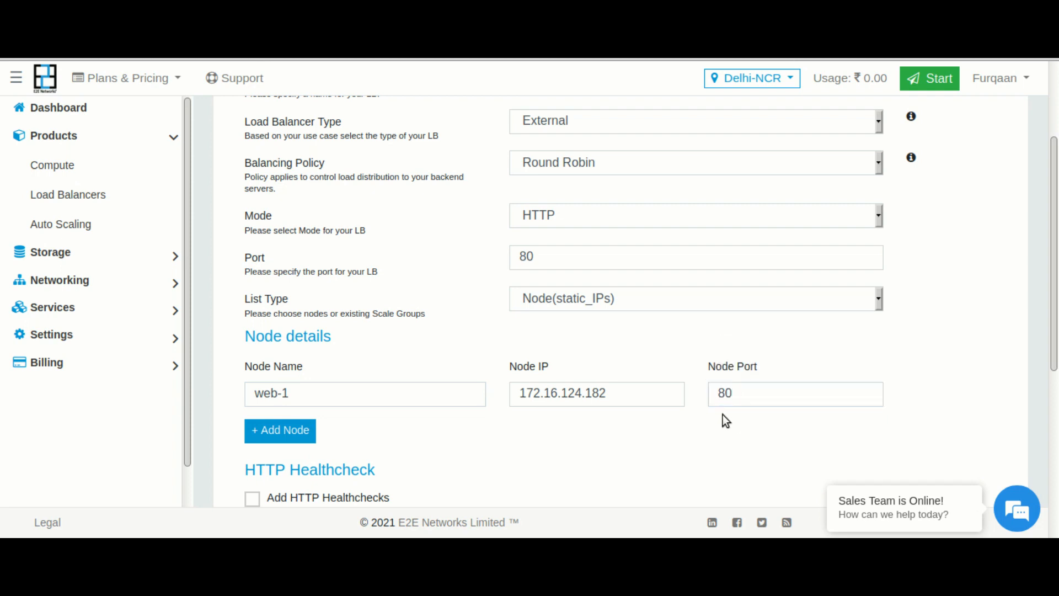
double_click(738, 397)
click(737, 397)
text(80)
double_click(736, 396)
text(80)
click(677, 420)
Add web-2 as a second backend node and set its node port to 80.
click(281, 430)
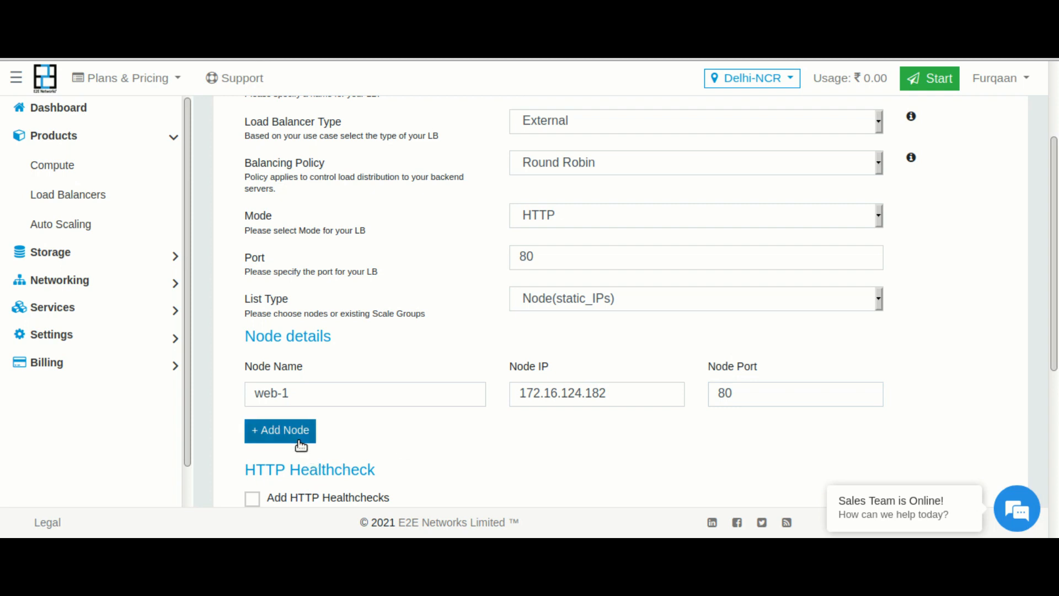
click(296, 445)
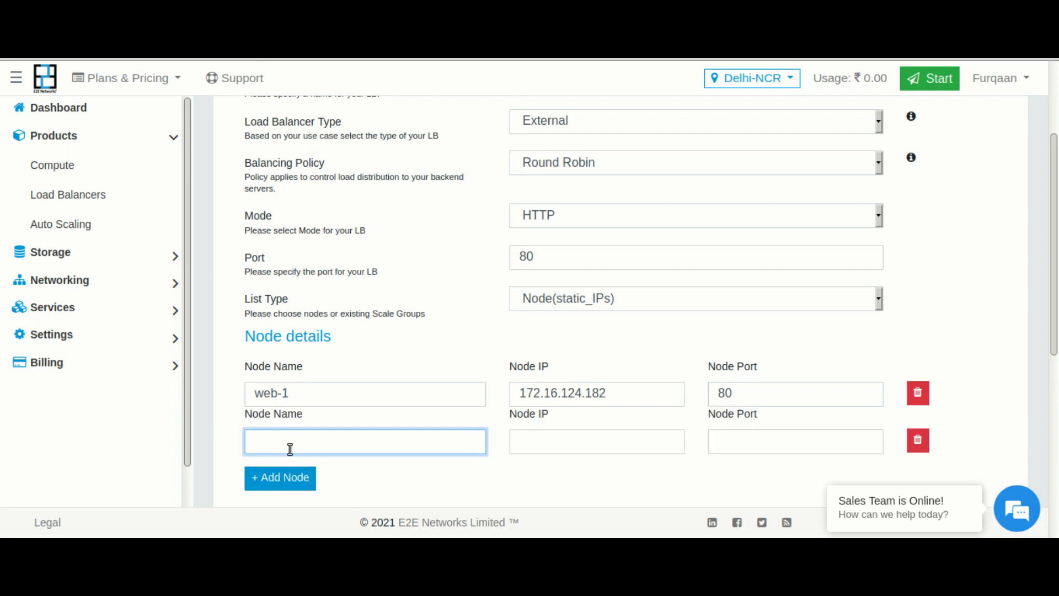
click(283, 472)
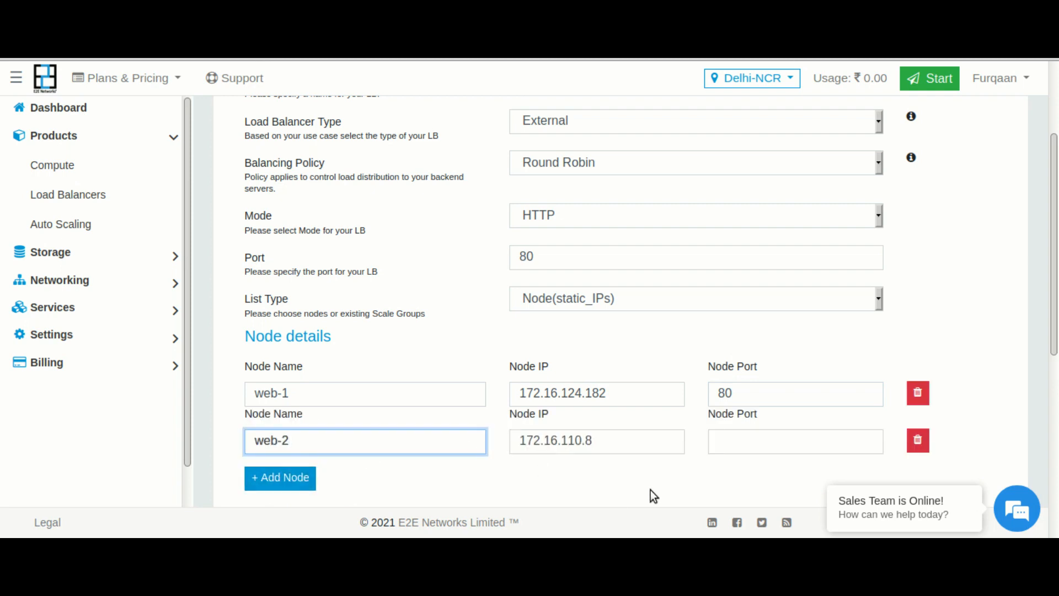
click(720, 441)
text(80)
click(693, 469)
Enable HTTP healthchecks for the load balancer, keeping the default domain name localhost and URL path /.
scroll(621, 426, down, 5)
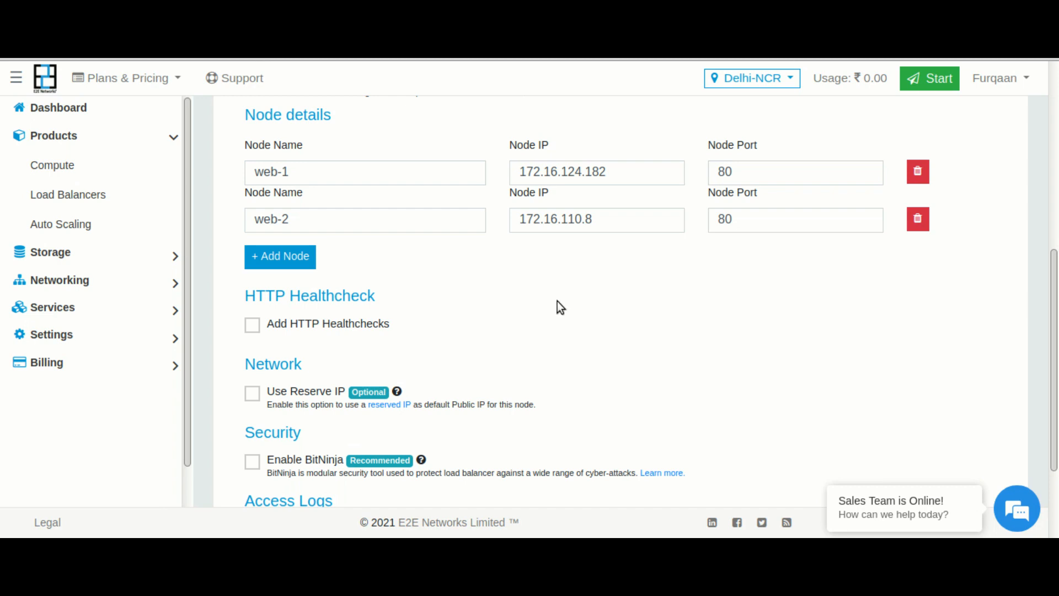
scroll(444, 287, down, 3)
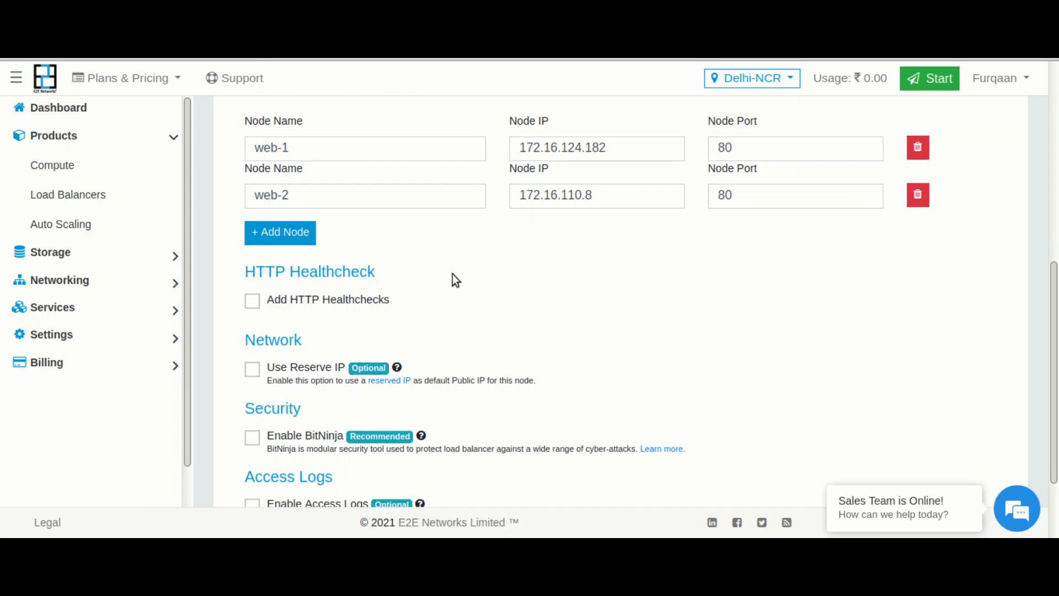
scroll(507, 220, up, 1)
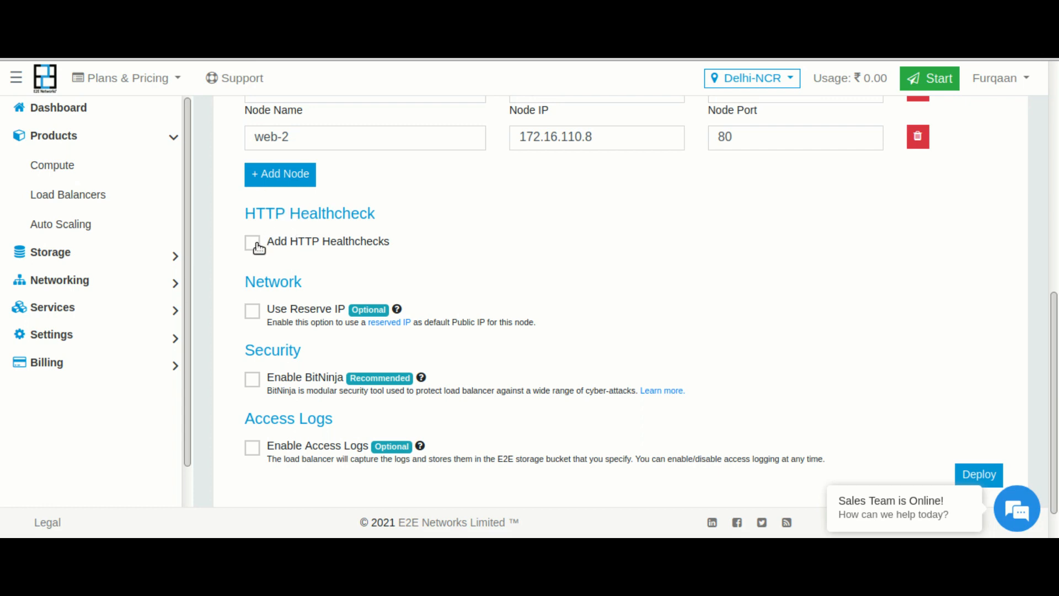
click(253, 243)
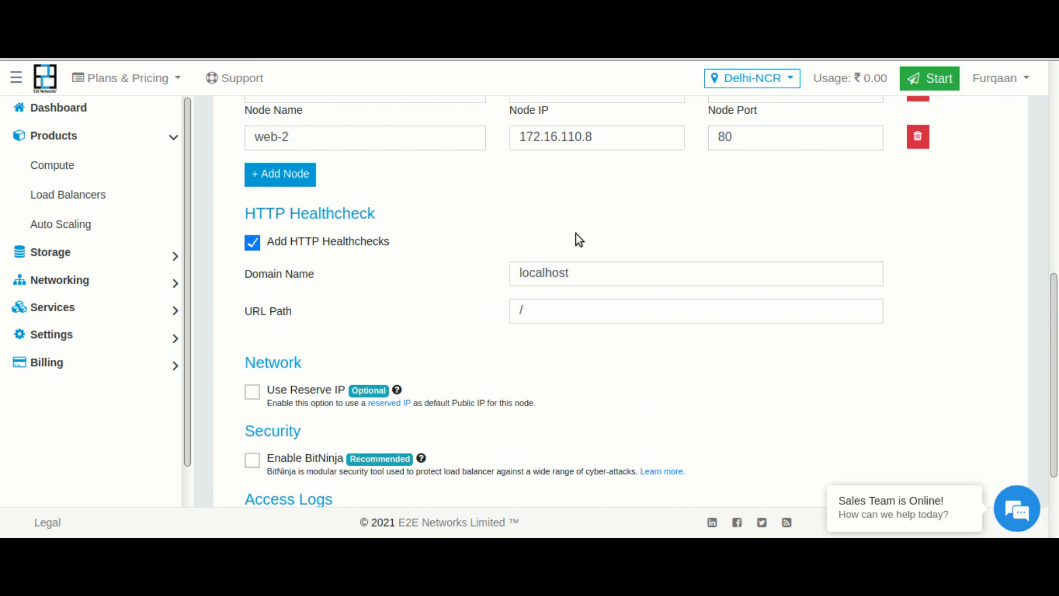
Try the reserve IP option with 164.52.199.53, and turn the option off again.
scroll(322, 250, down, 2)
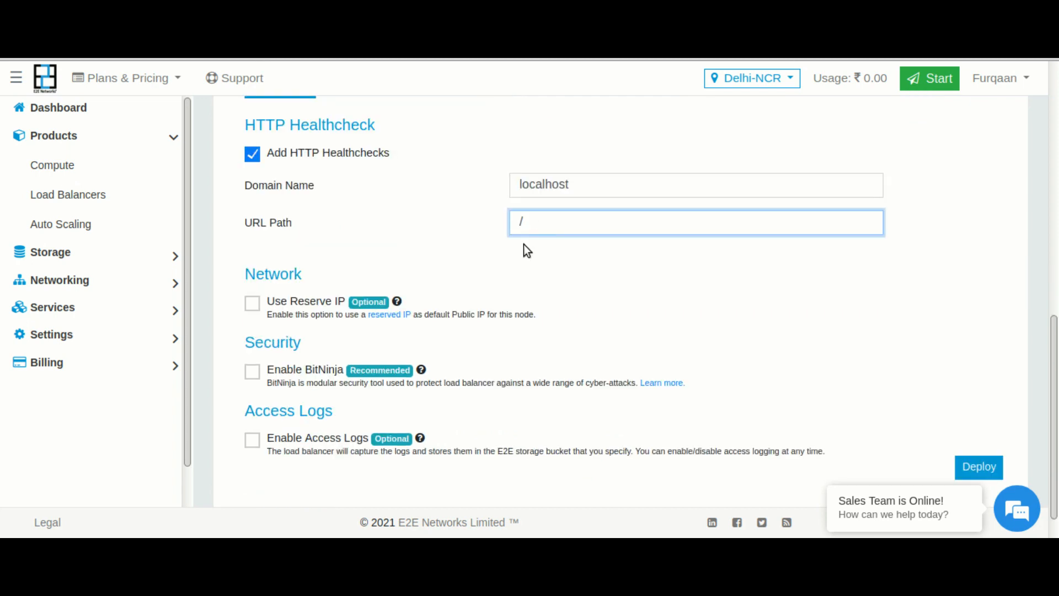
click(253, 304)
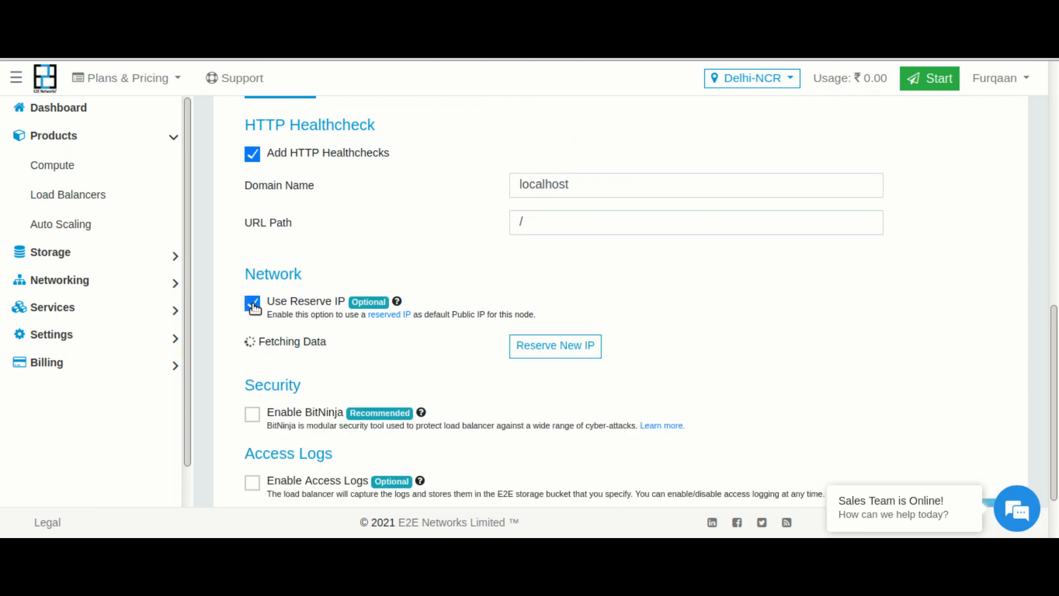
click(449, 338)
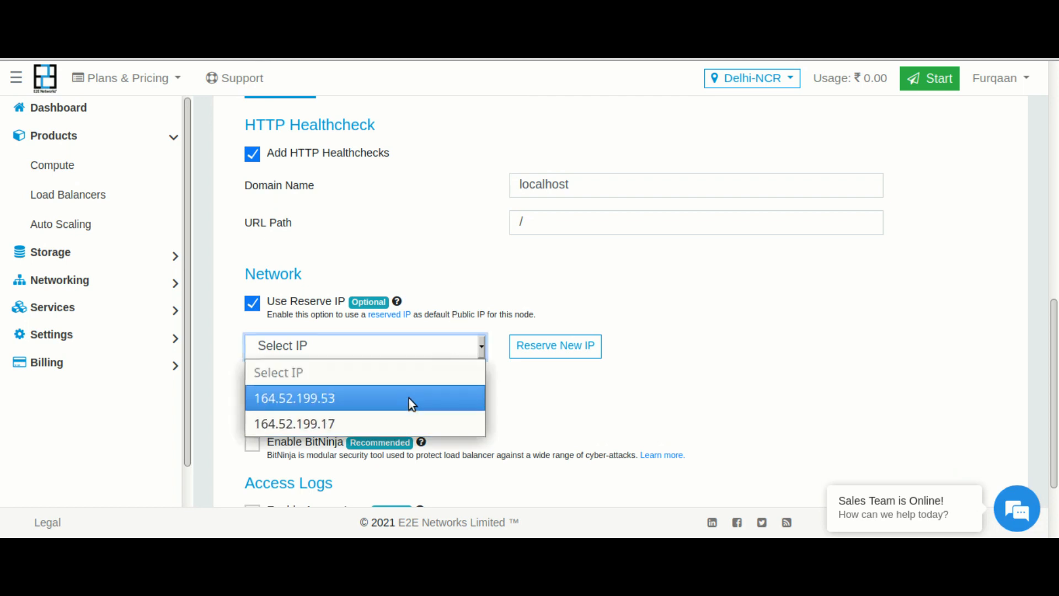
click(409, 399)
click(253, 305)
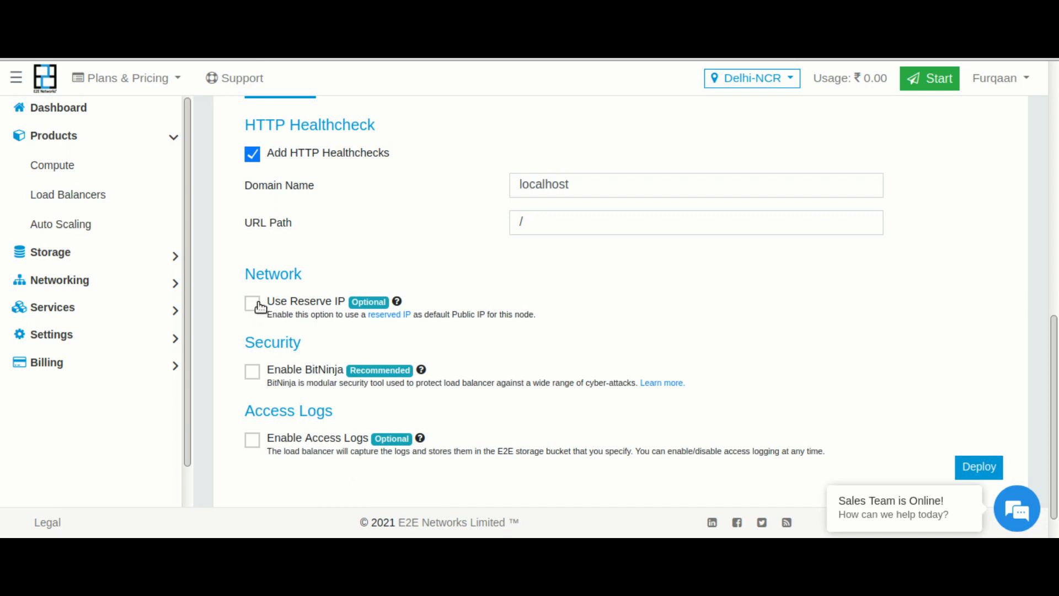
Try enabling BitNinja security for the load balancer, and turn it off again.
scroll(261, 306, down, 1)
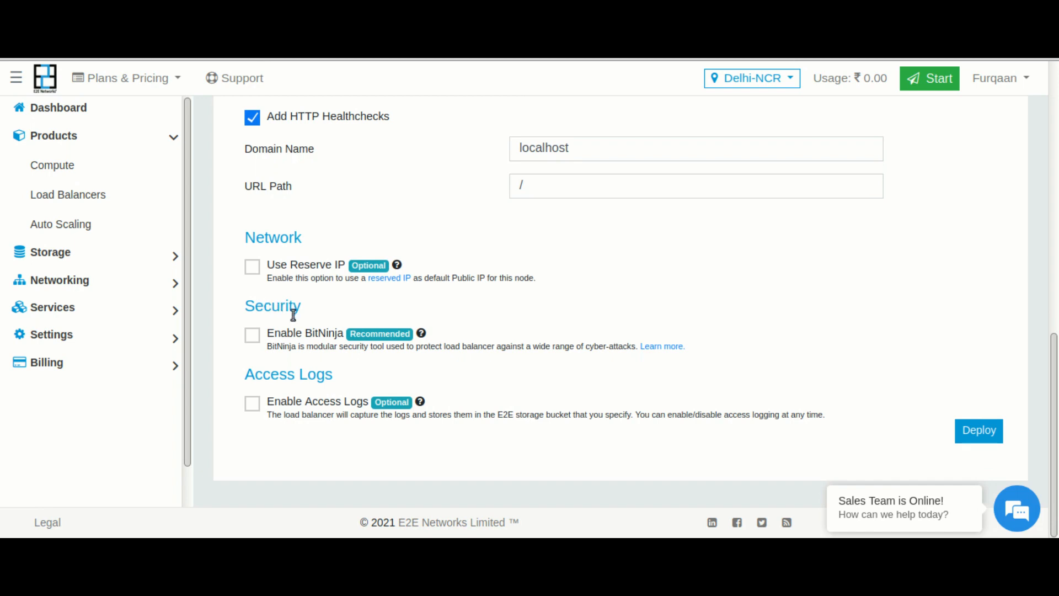
click(253, 336)
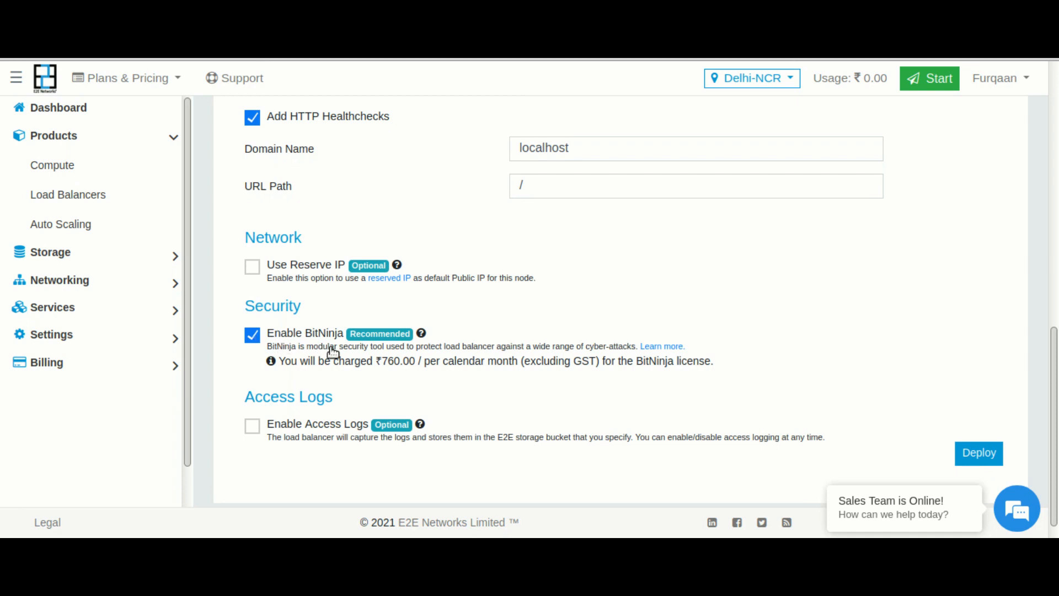
click(256, 337)
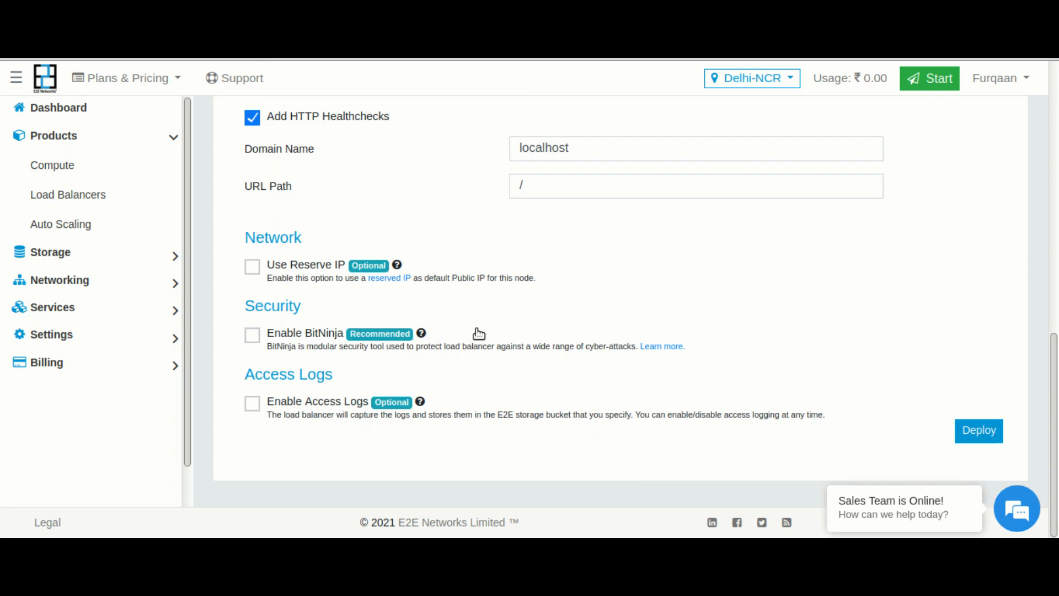
Enable access logs to view the EOS bucket and key fields, and disable them again.
click(253, 406)
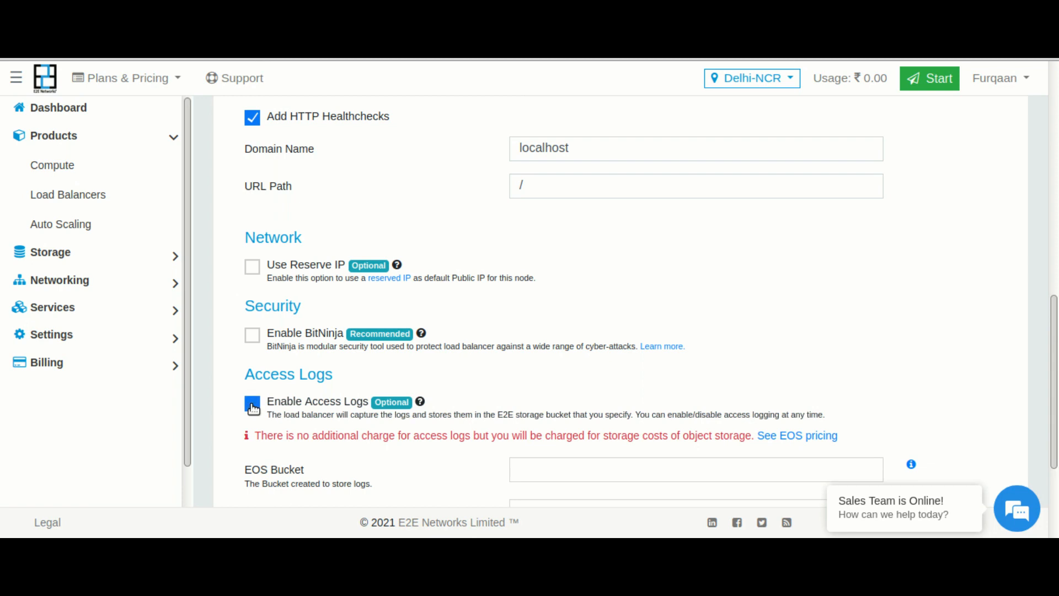
scroll(459, 364, down, 2)
scroll(461, 368, down, 1)
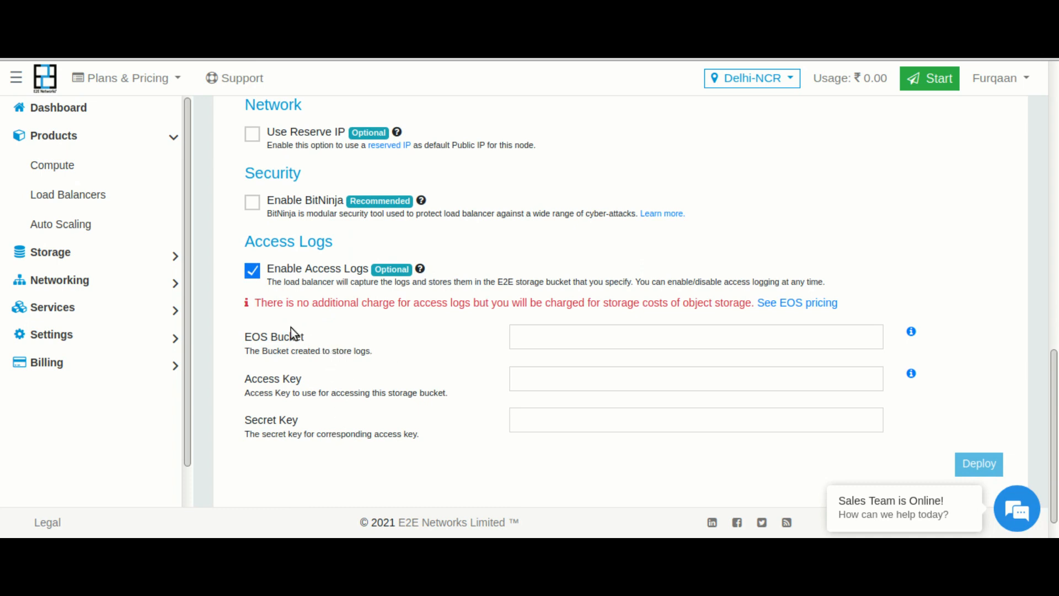
click(254, 272)
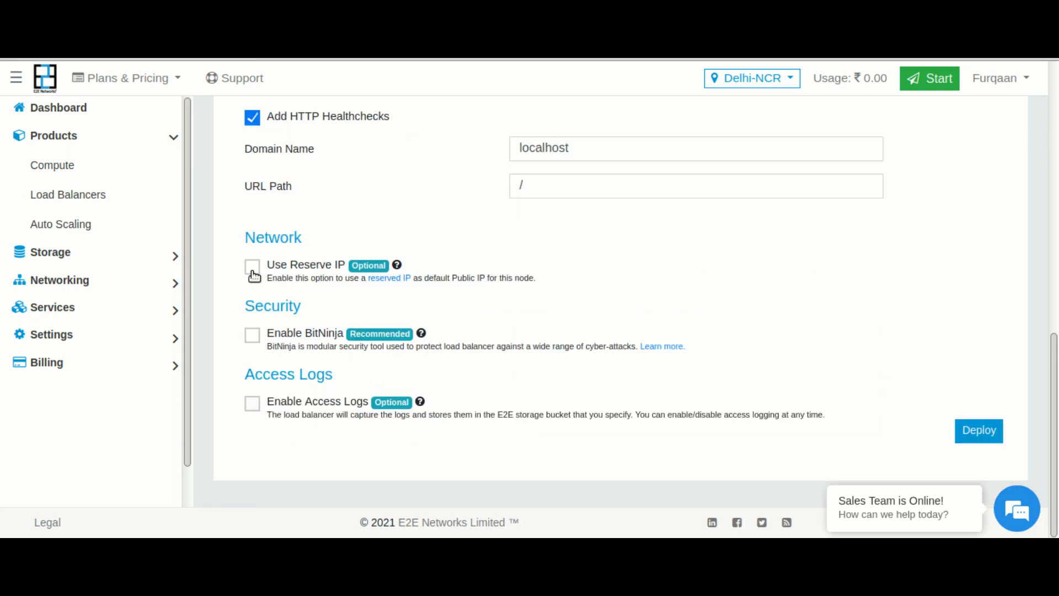
Deploy the load balancer and copy the public IP of e2edemo from the load balancer list.
click(979, 433)
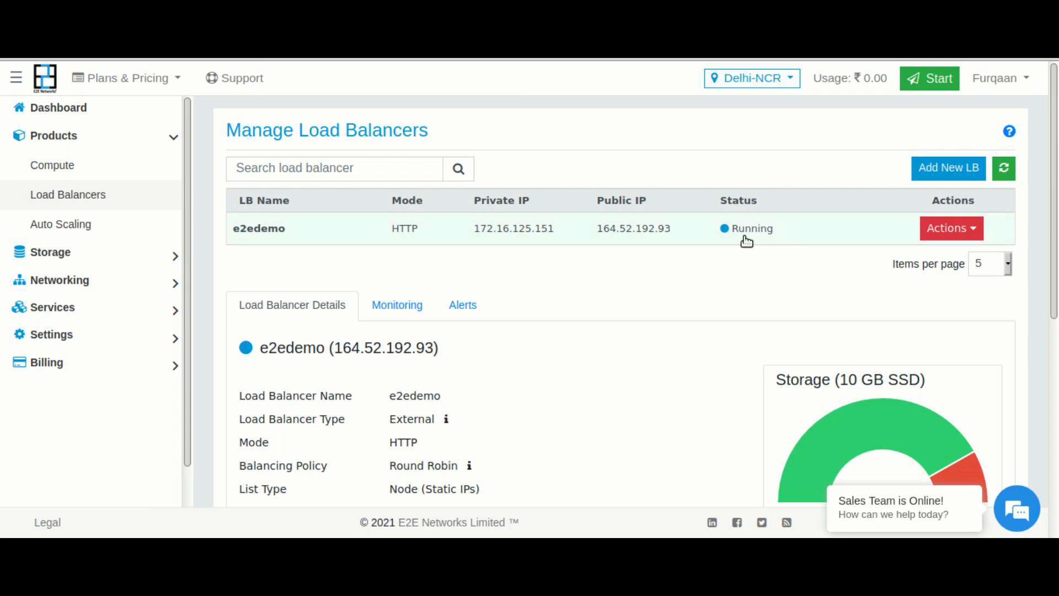
triple_click(643, 235)
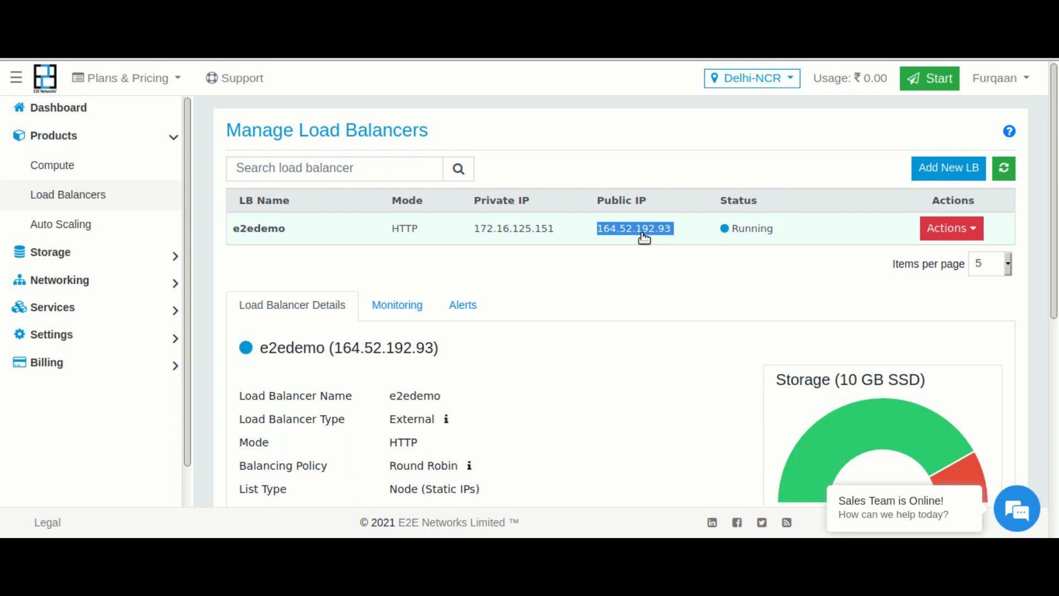
click(640, 269)
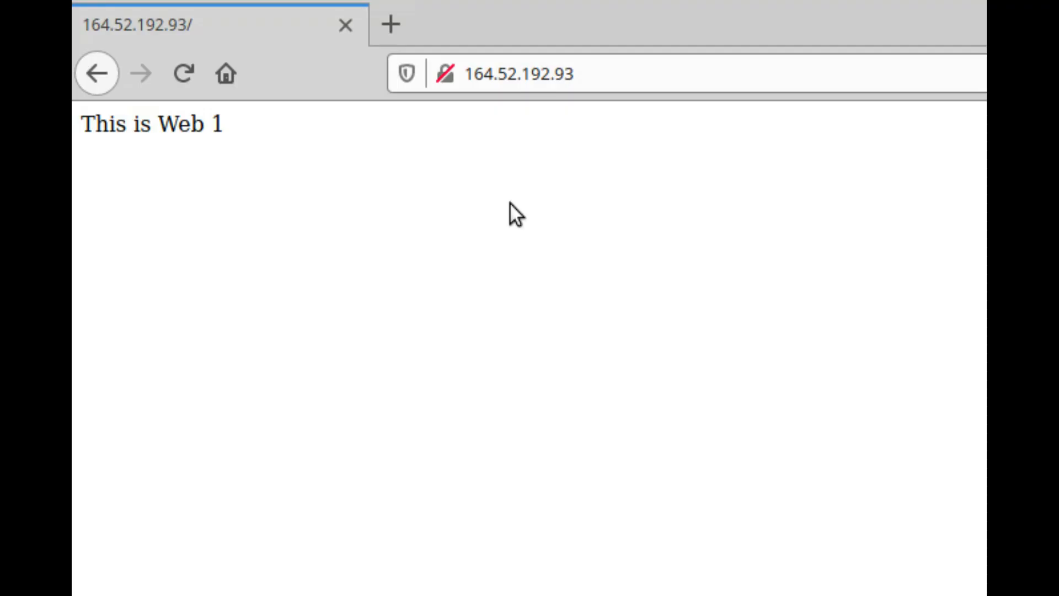
Reload the web page at 164.52.192.93 several times to check which backend node responds.
click(191, 78)
click(191, 79)
click(191, 78)
click(191, 78)
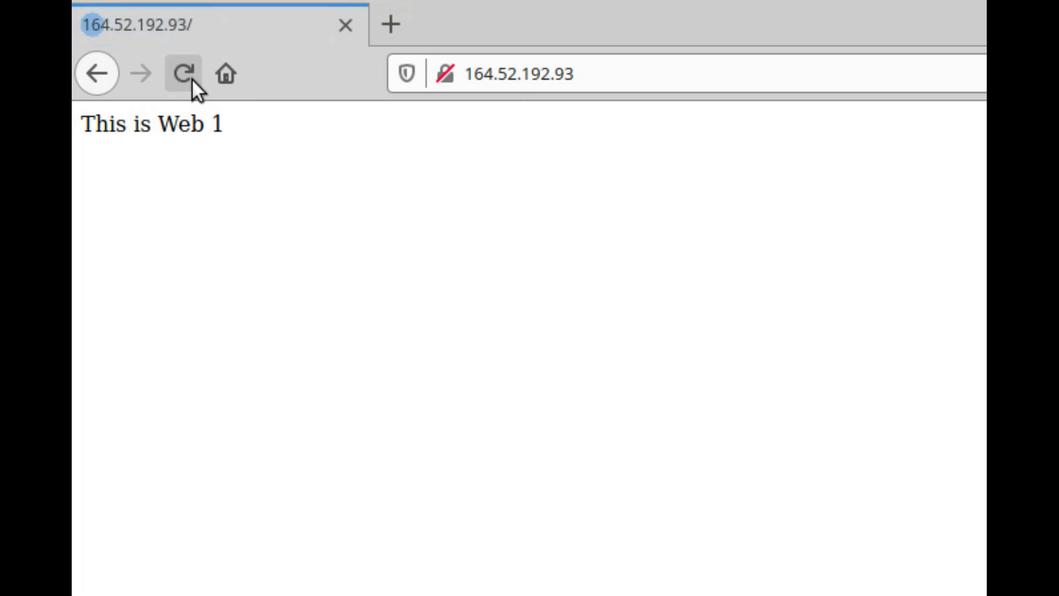